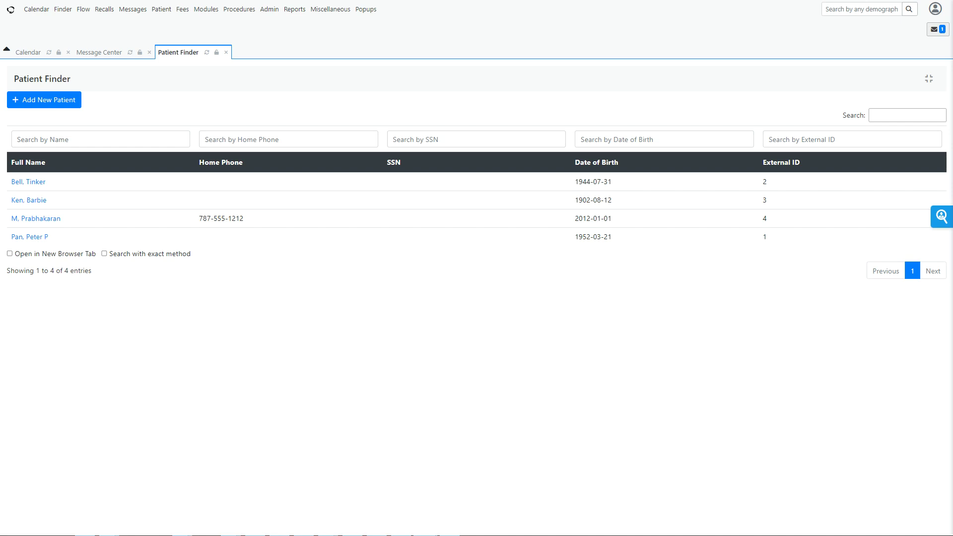
# Open the first listed patient's record from the Patient Finder list
pyautogui.click(38, 183)
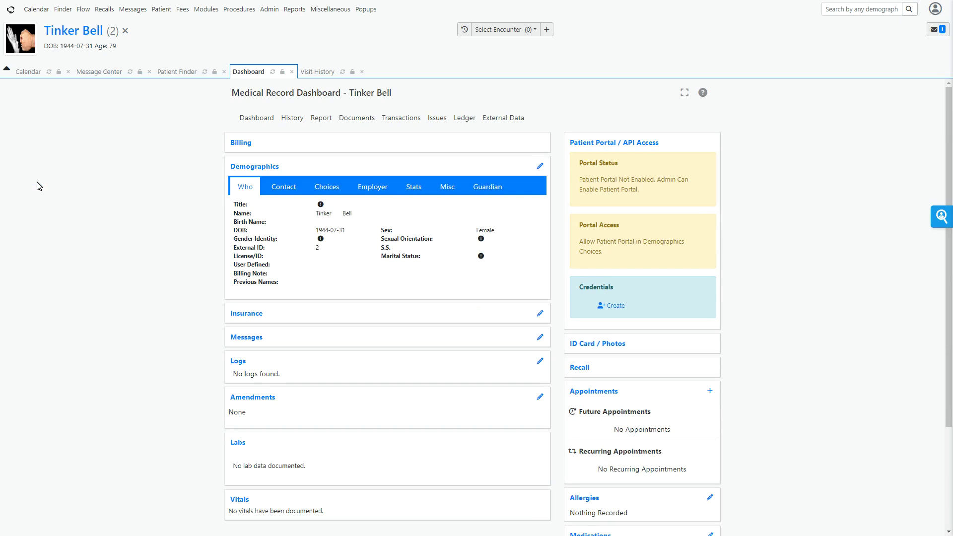
# Look through the procedure menu options, then start a new encounter for the patient
pyautogui.click(239, 9)
pyautogui.click(546, 34)
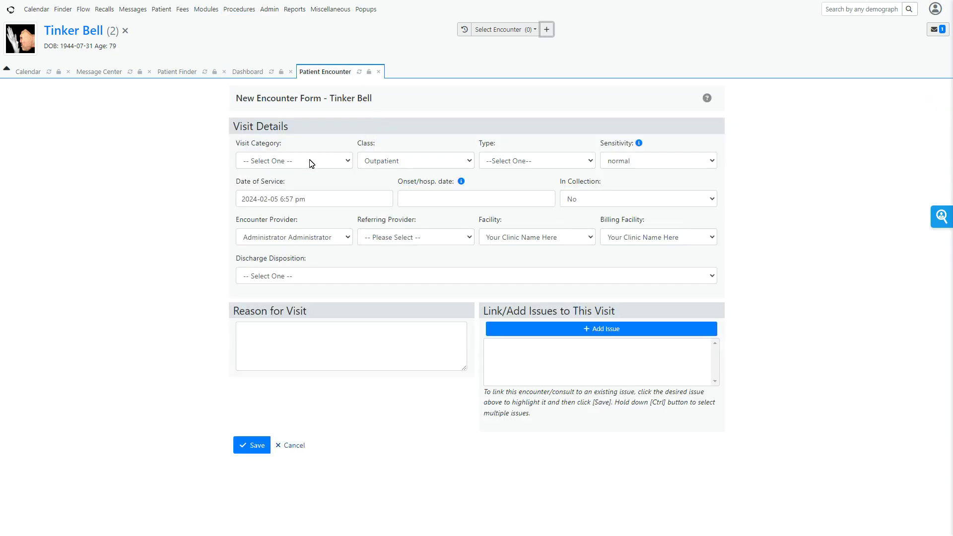
# Save a 2024-02-05 Established Patient encounter with visit reason 'Lab order'
pyautogui.click(312, 161)
pyautogui.click(295, 194)
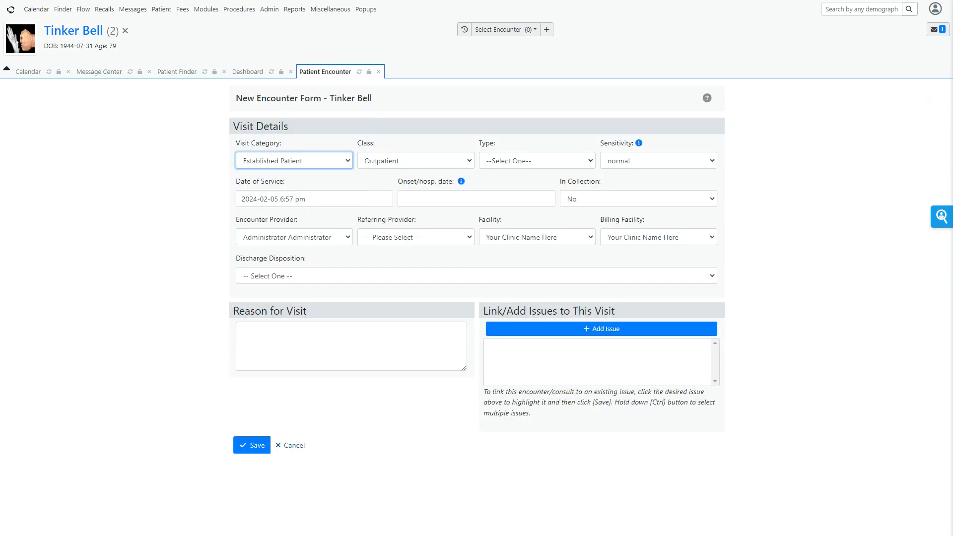
pyautogui.click(264, 334)
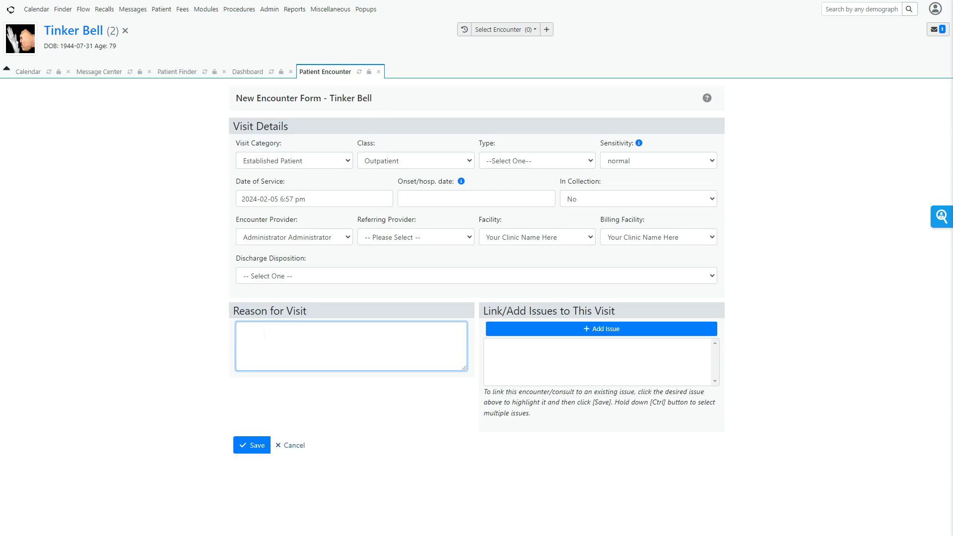
pyautogui.write('Laf order')
pyautogui.click(252, 330)
pyautogui.press('BackSpace')
pyautogui.write('g')
pyautogui.press('BackSpace')
pyautogui.write('b')
pyautogui.click(250, 445)
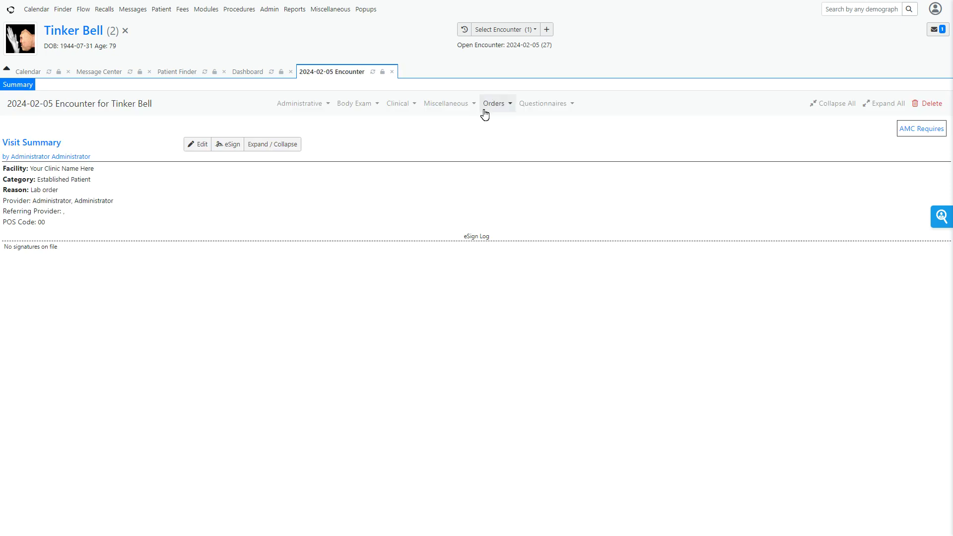
# Browse the Miscellaneous encounter forms, then show the available Orders for the encounter
pyautogui.click(466, 112)
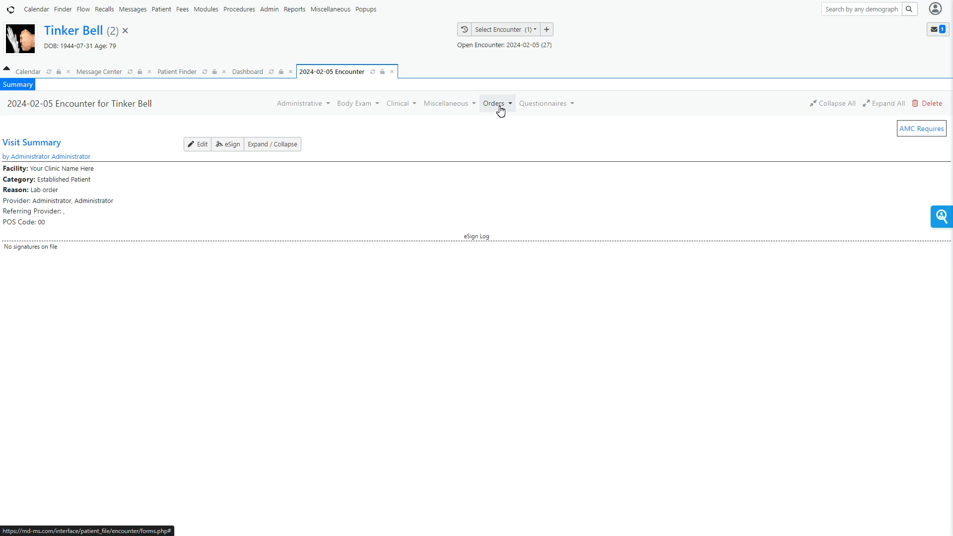
pyautogui.click(499, 107)
# Start a procedure order with PSC hold No, fasting No, Normal priority and history order No
pyautogui.click(517, 124)
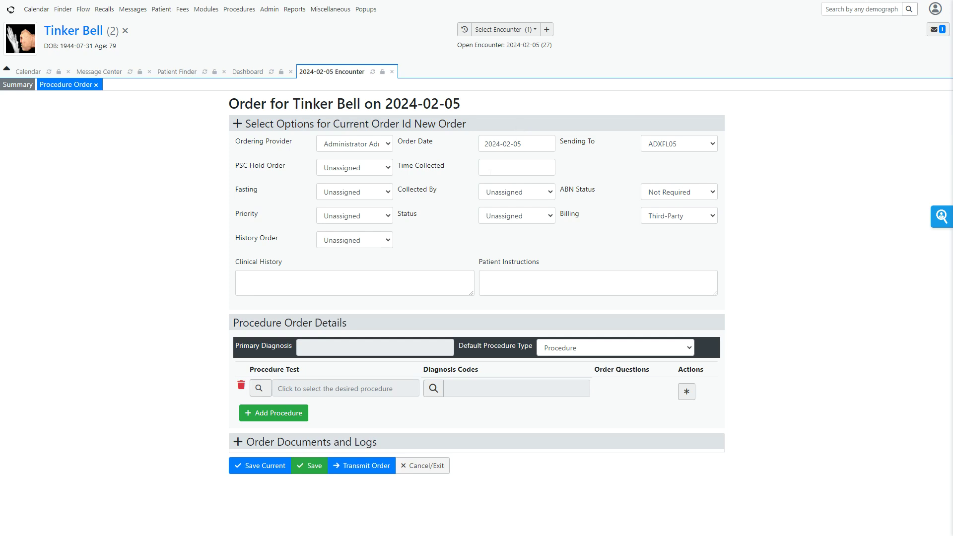
pyautogui.click(383, 169)
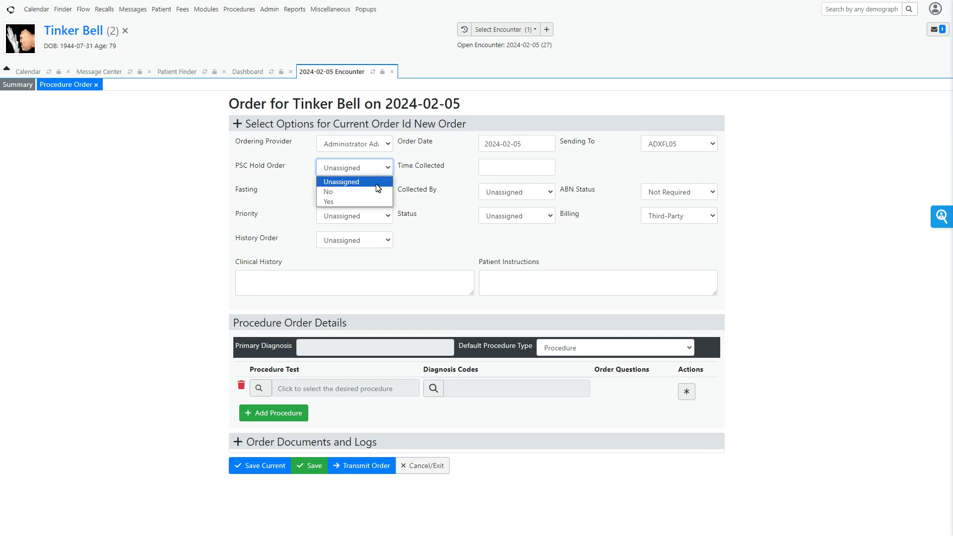
pyautogui.click(372, 192)
pyautogui.click(371, 193)
pyautogui.click(364, 217)
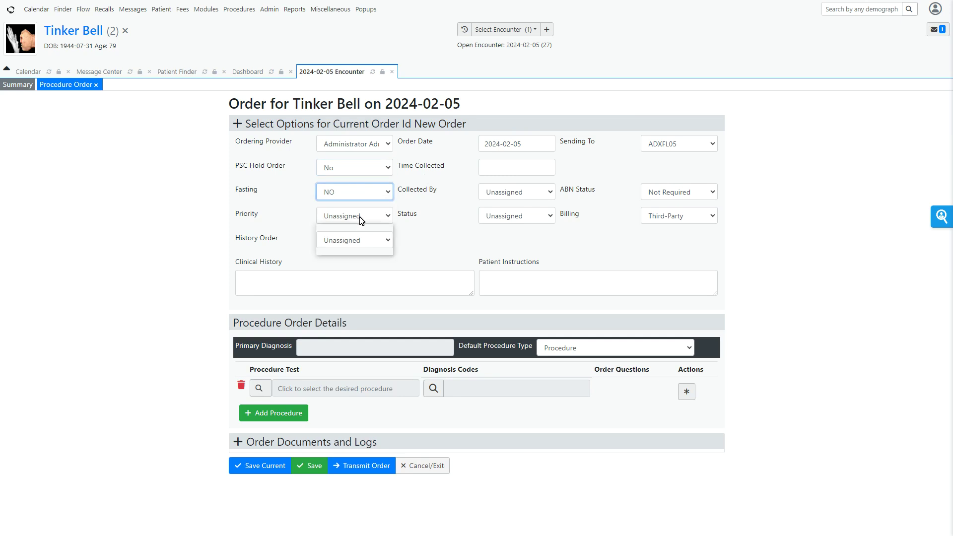
pyautogui.click(361, 216)
pyautogui.click(355, 250)
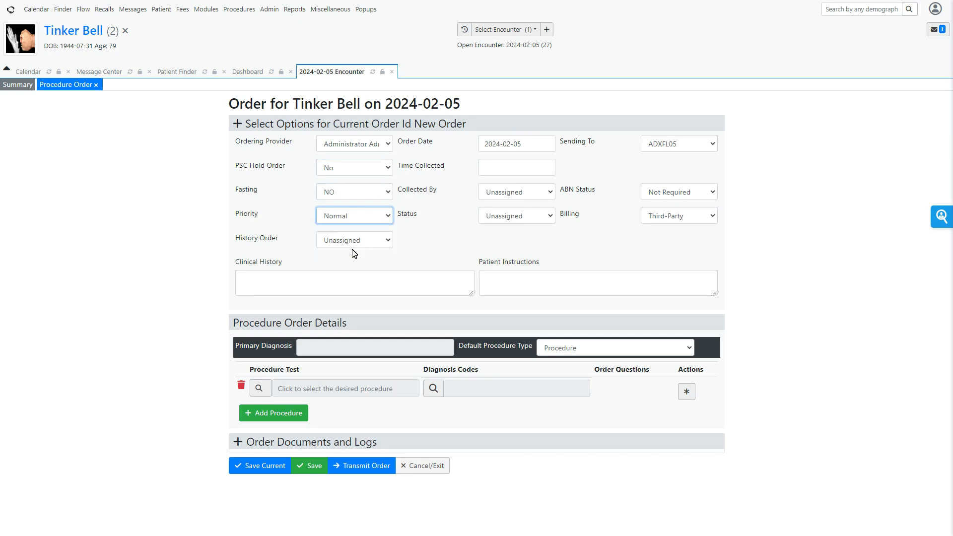
pyautogui.click(354, 243)
pyautogui.click(353, 265)
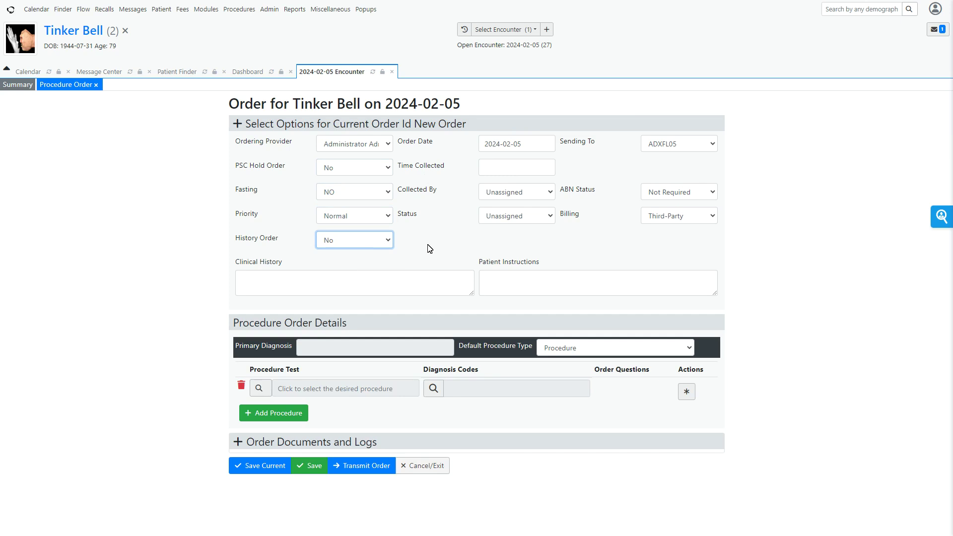
pyautogui.click(667, 193)
pyautogui.click(667, 201)
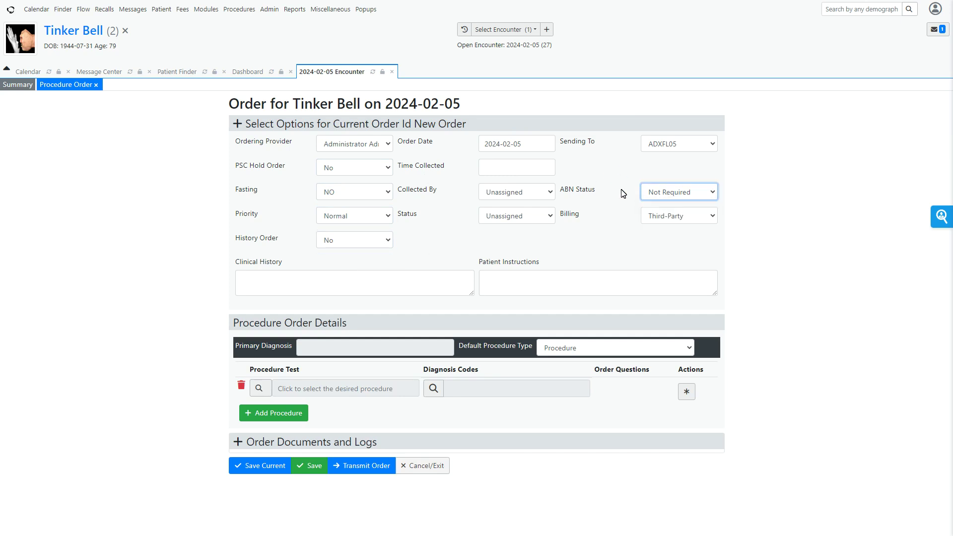
pyautogui.click(657, 221)
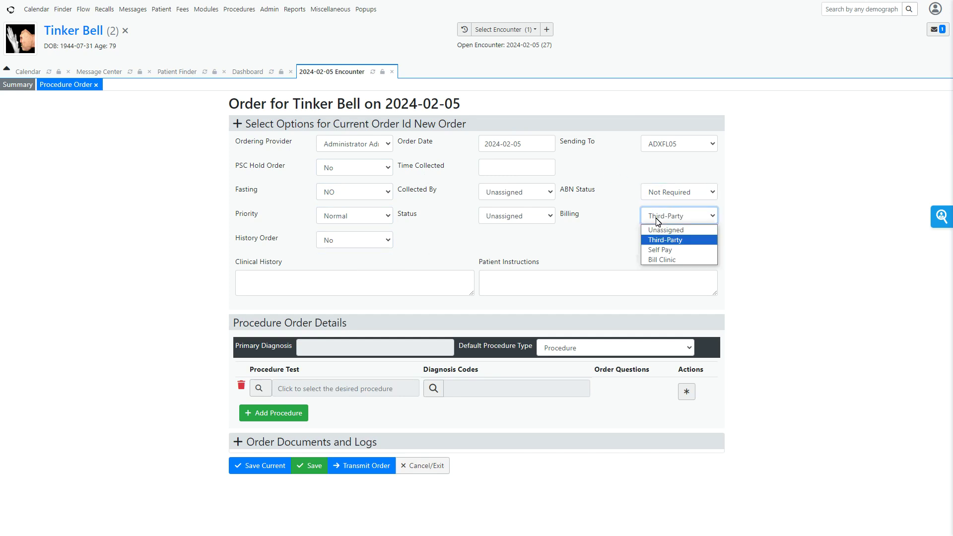
pyautogui.click(665, 253)
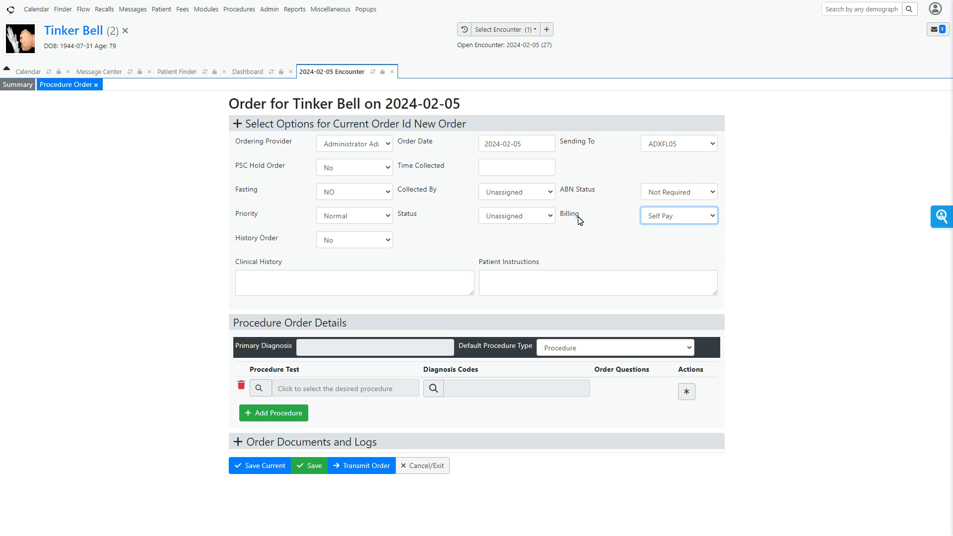
pyautogui.click(525, 197)
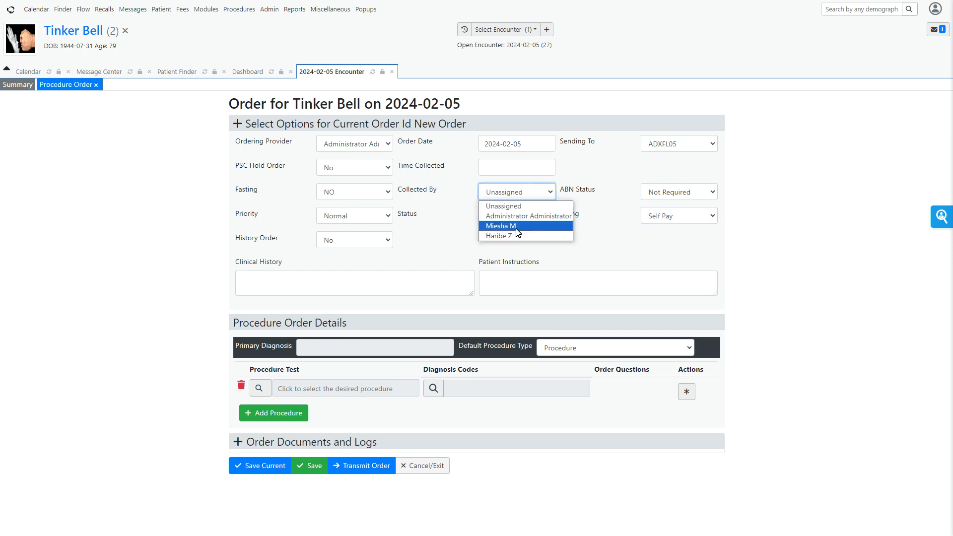
pyautogui.click(516, 227)
pyautogui.click(517, 218)
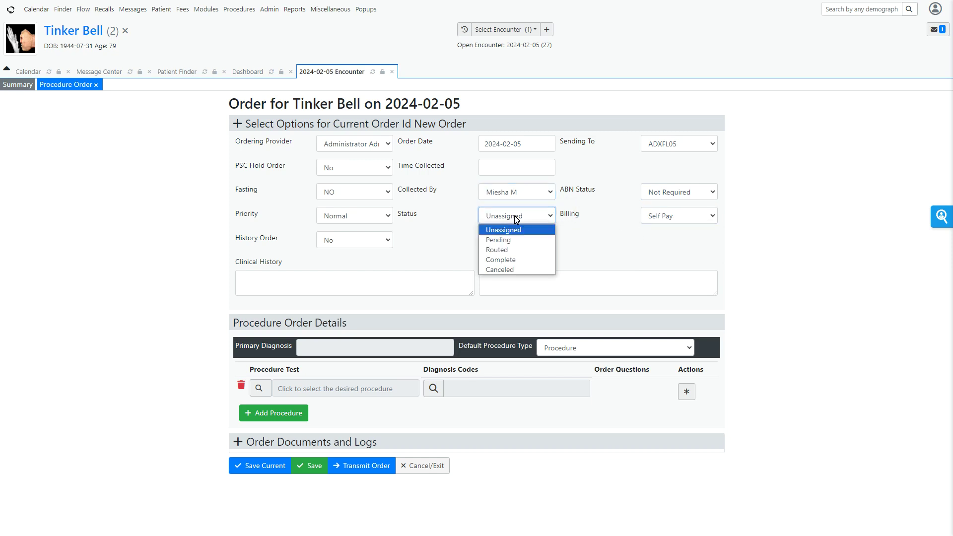
pyautogui.click(515, 240)
pyautogui.click(515, 174)
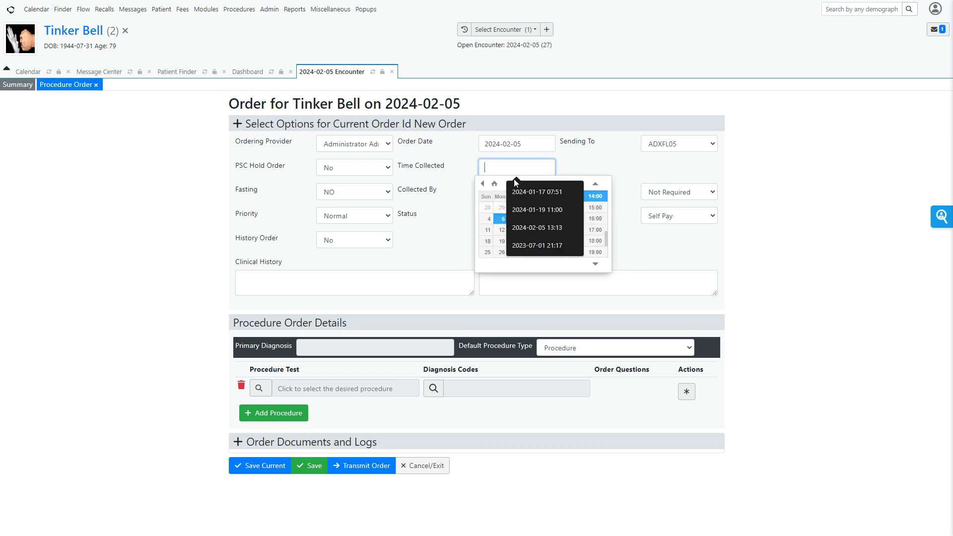
pyautogui.click(502, 219)
pyautogui.click(465, 222)
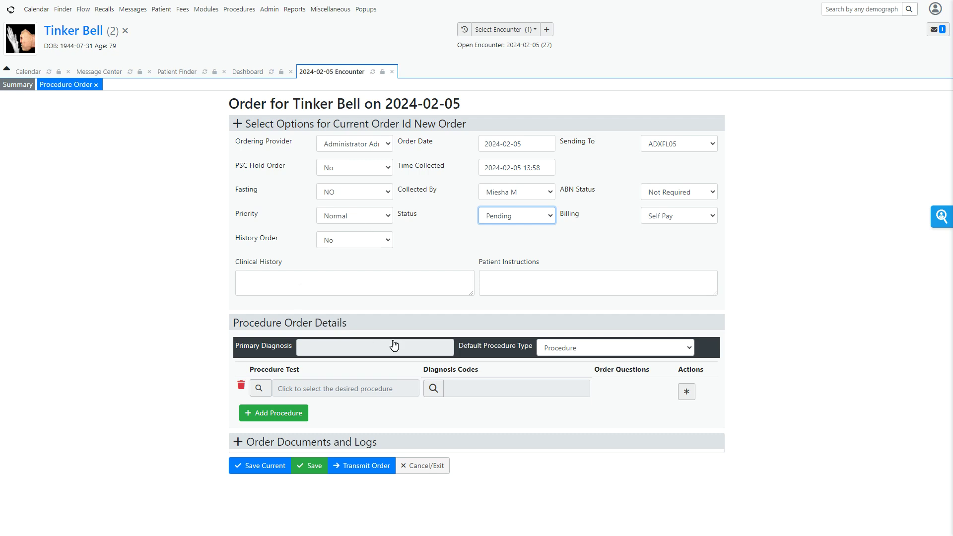
# Enter clinical history 'Stuff here' and patient instructions 'More stuff here'
pyautogui.click(311, 287)
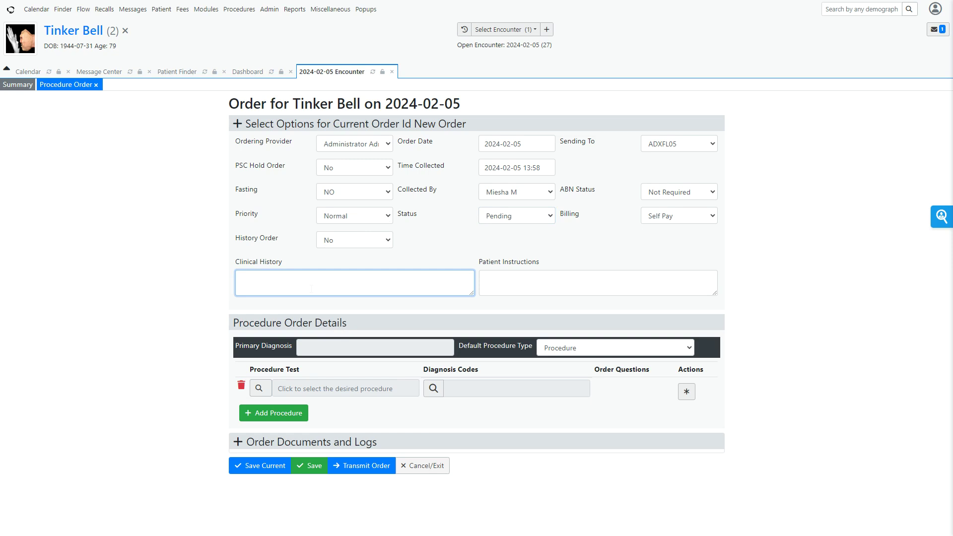
pyautogui.write('Stuff here')
pyautogui.press('Tab')
pyautogui.write('M')
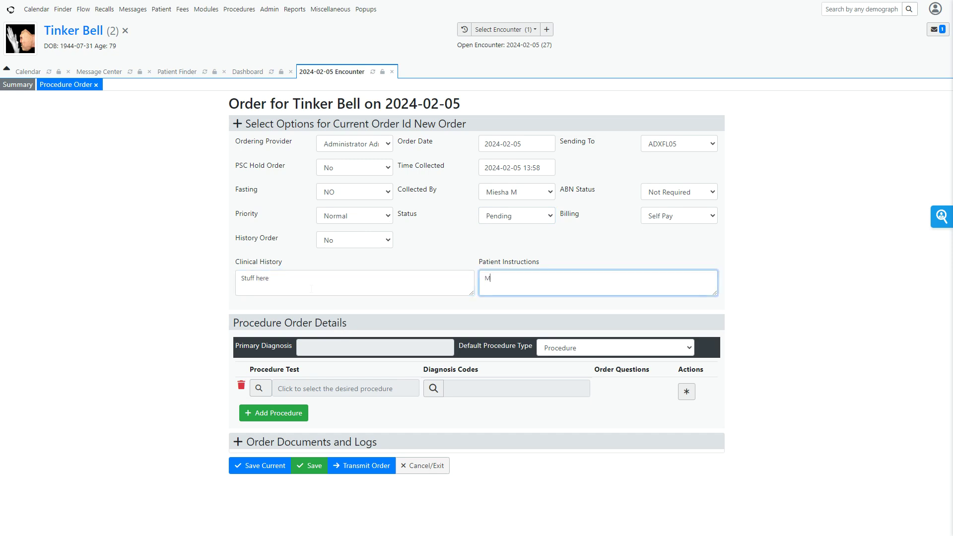
pyautogui.write('ore stuff here')
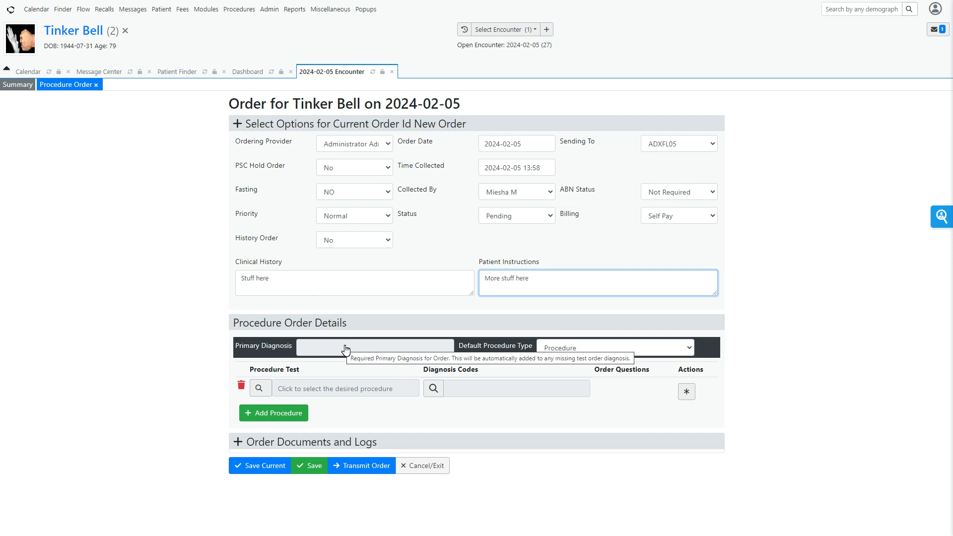
pyautogui.click(370, 348)
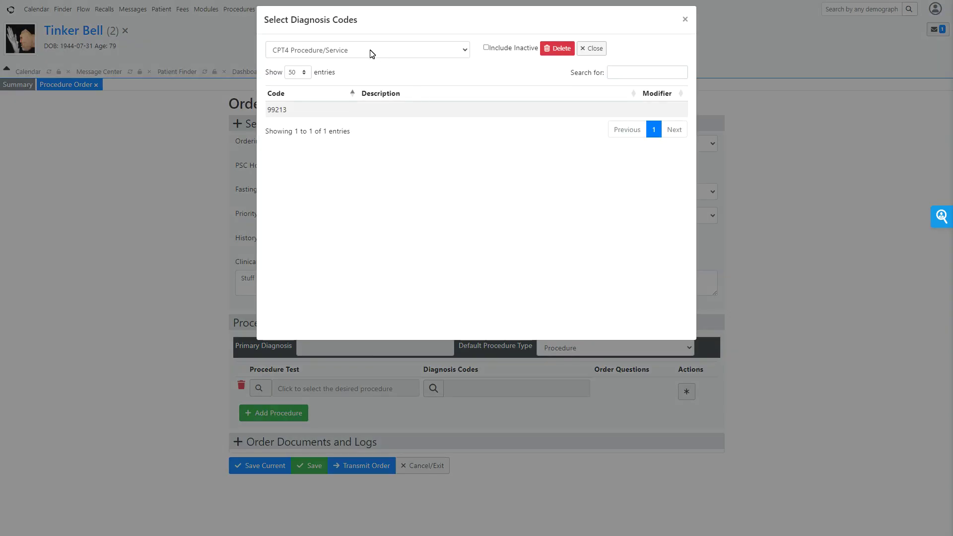
# Search ICD10 codes for 'skin' and set the primary diagnosis to A66.2
pyautogui.click(370, 50)
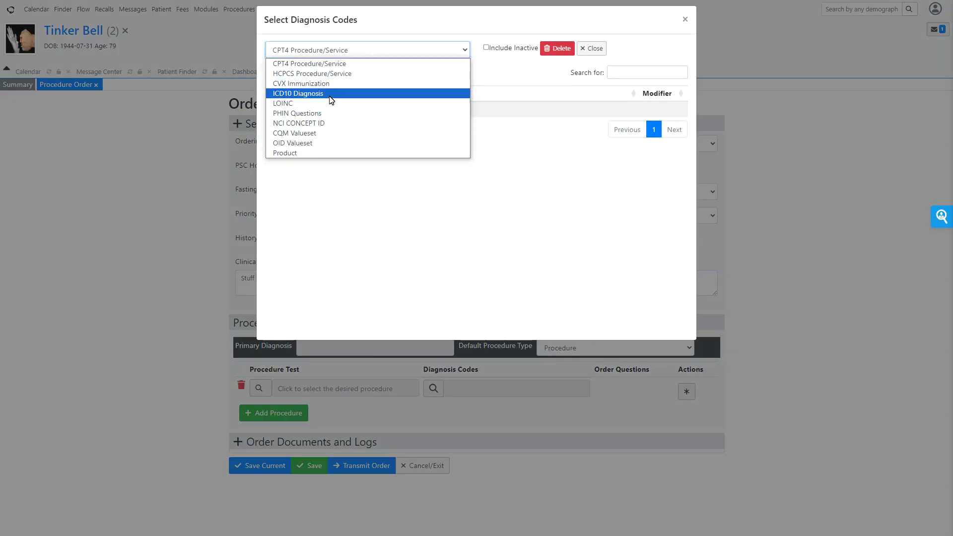
pyautogui.click(330, 95)
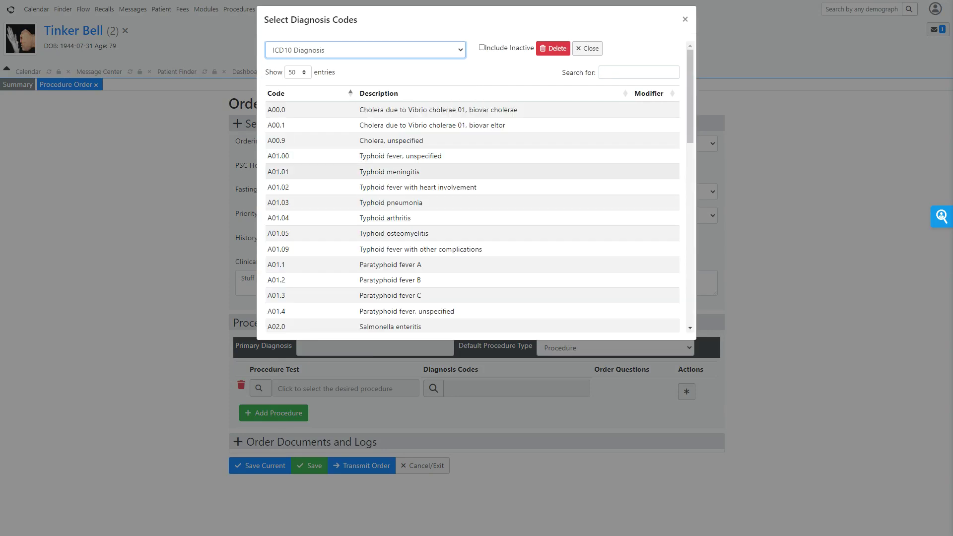
pyautogui.click(638, 72)
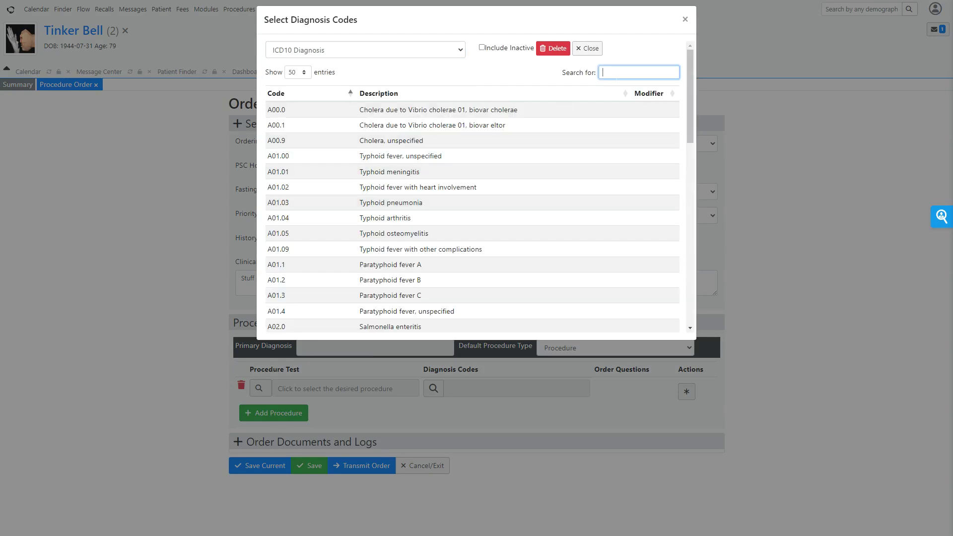
pyautogui.write('skin')
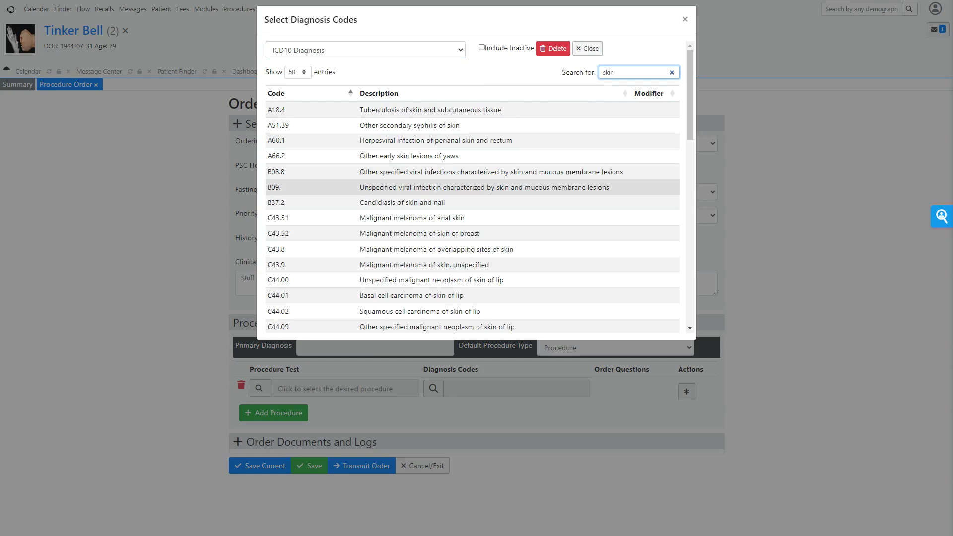
pyautogui.click(408, 162)
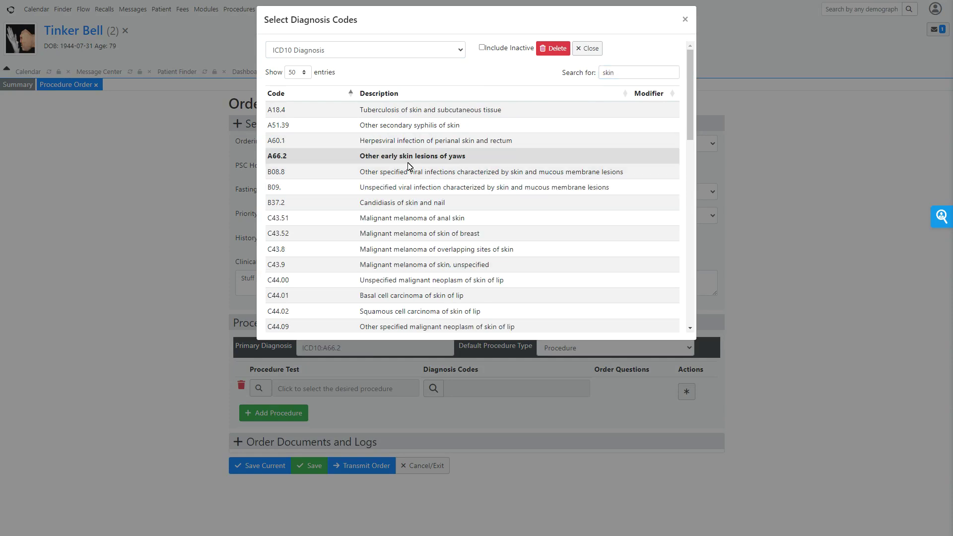
pyautogui.click(588, 49)
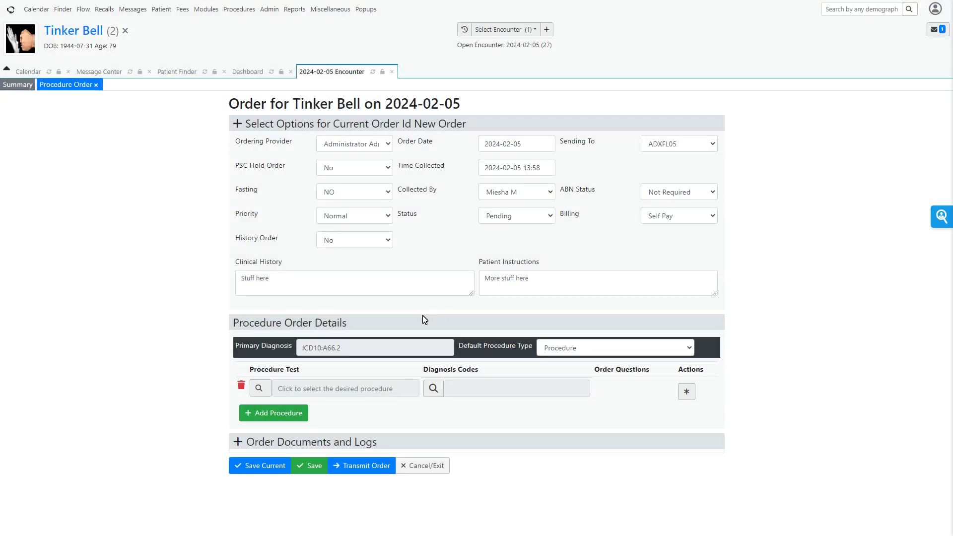
pyautogui.click(340, 392)
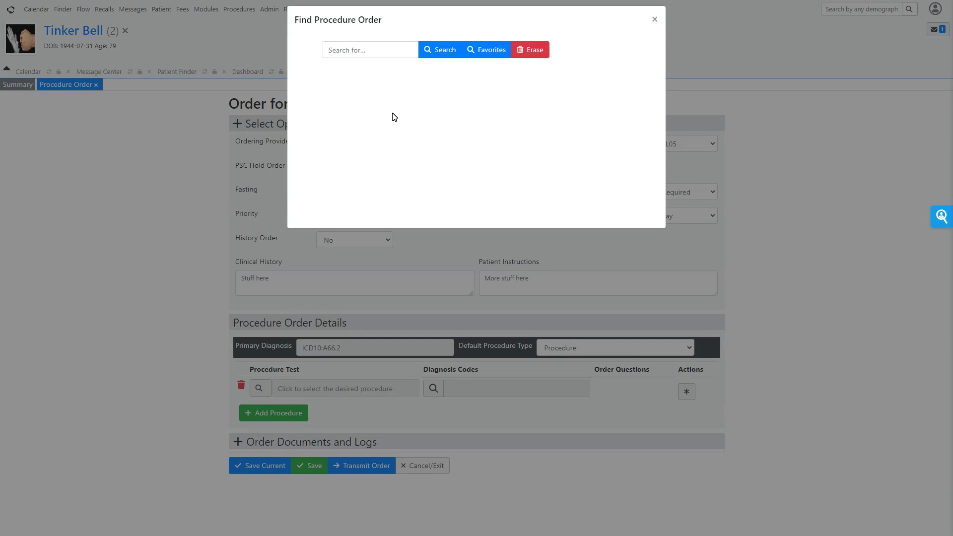
# Run an empty procedure search and close it without choosing a test
pyautogui.click(430, 47)
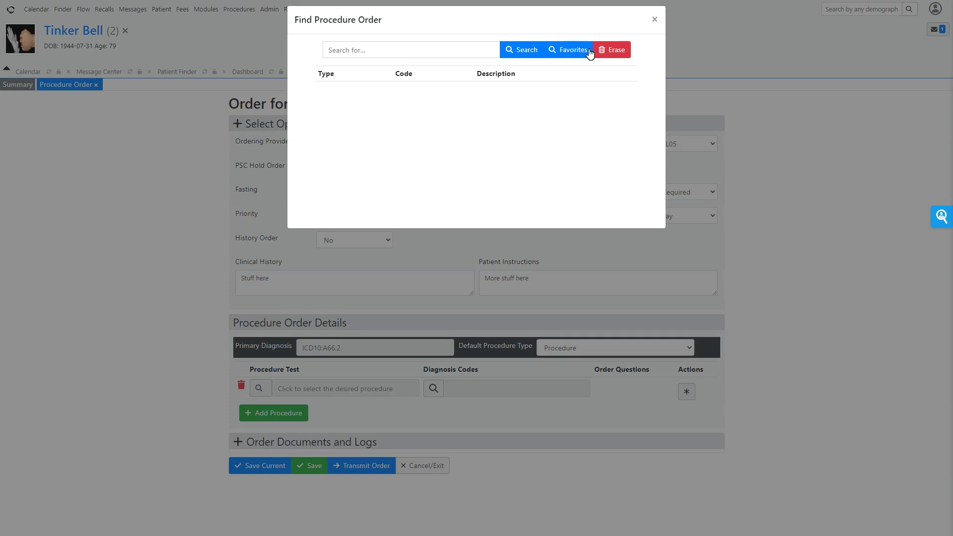
pyautogui.click(654, 19)
# Send the order to UnivHosp and add Endomyocardial Biopsy (19139-5), found by searching 'biop'
pyautogui.click(657, 149)
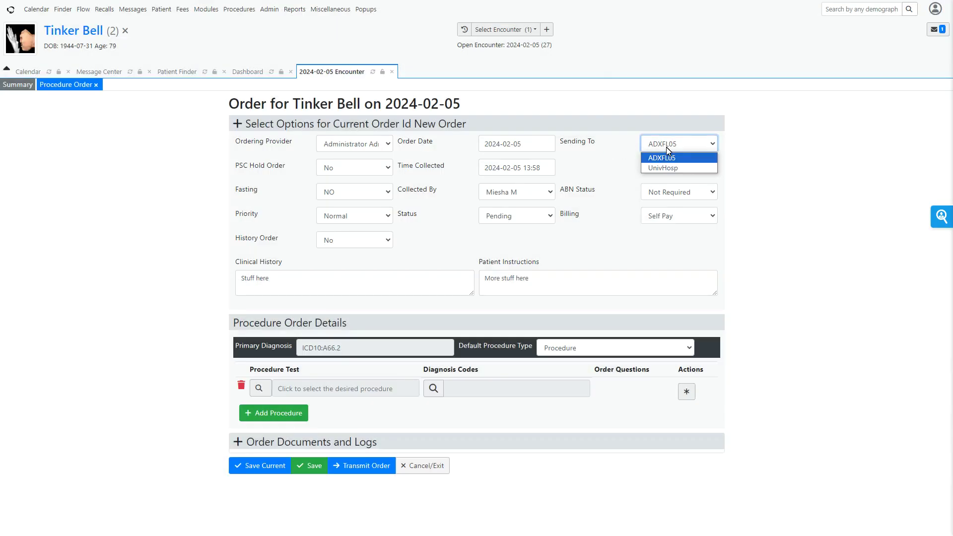
pyautogui.click(647, 167)
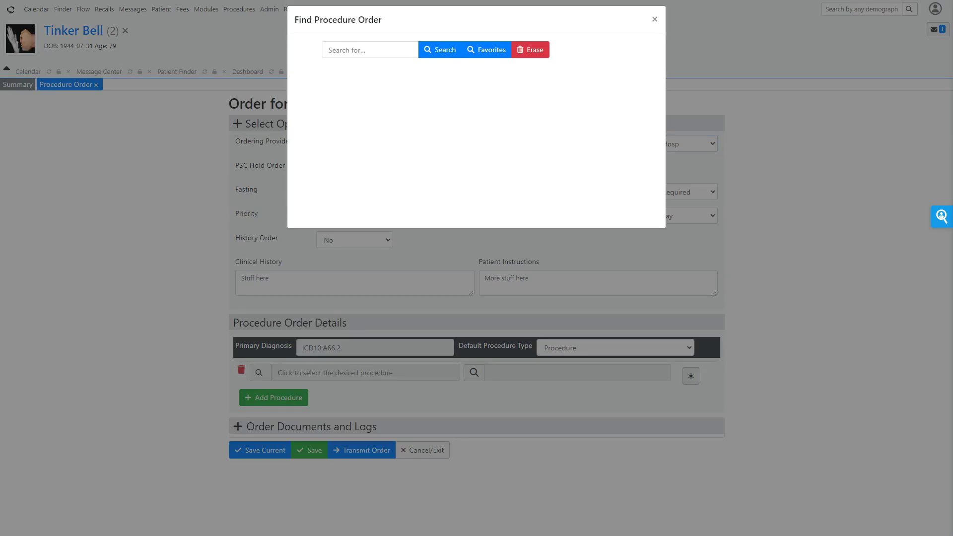
pyautogui.click(370, 50)
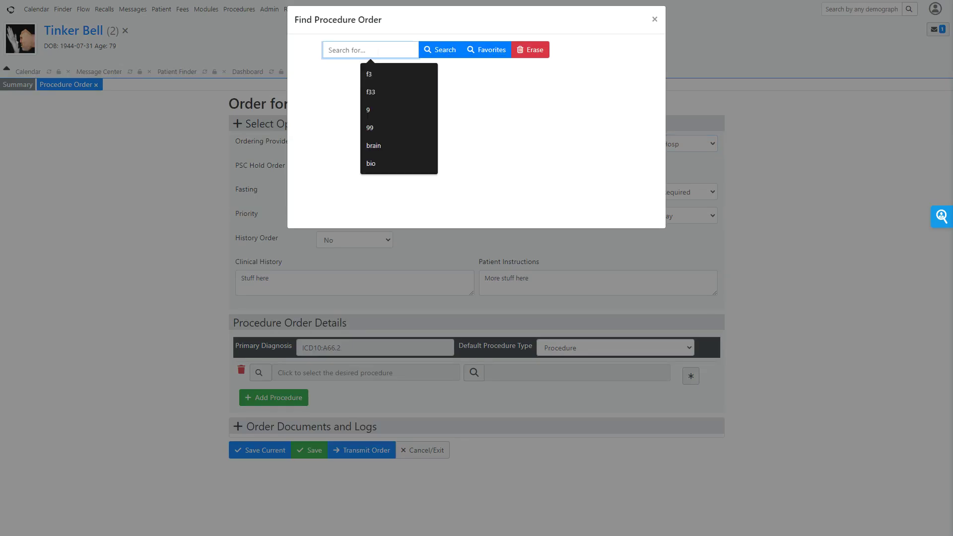
pyautogui.click(447, 50)
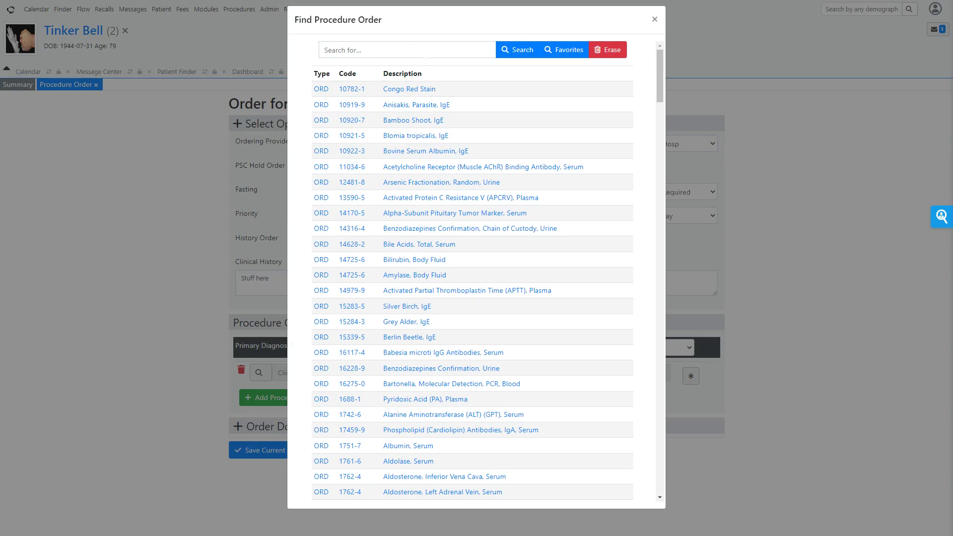
pyautogui.click(424, 53)
pyautogui.write('b')
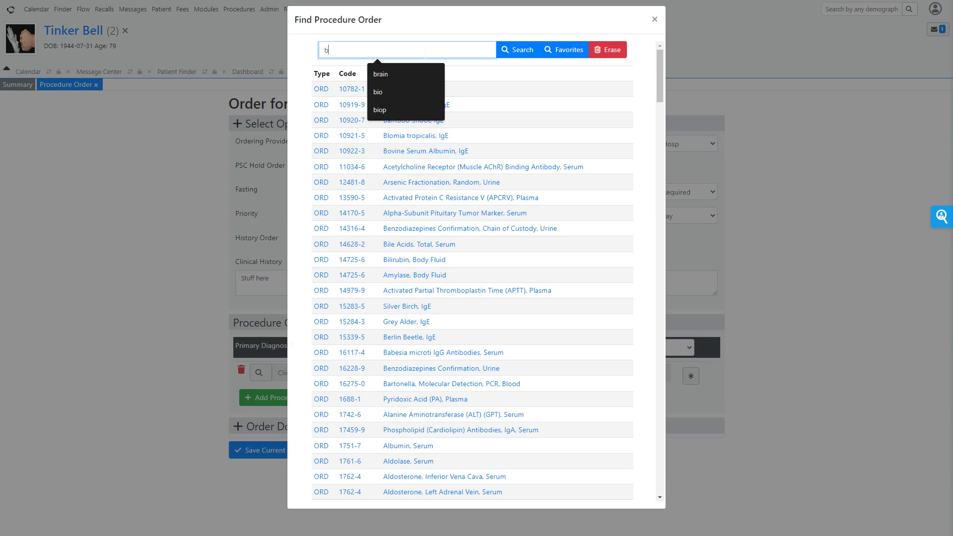
pyautogui.write('iop')
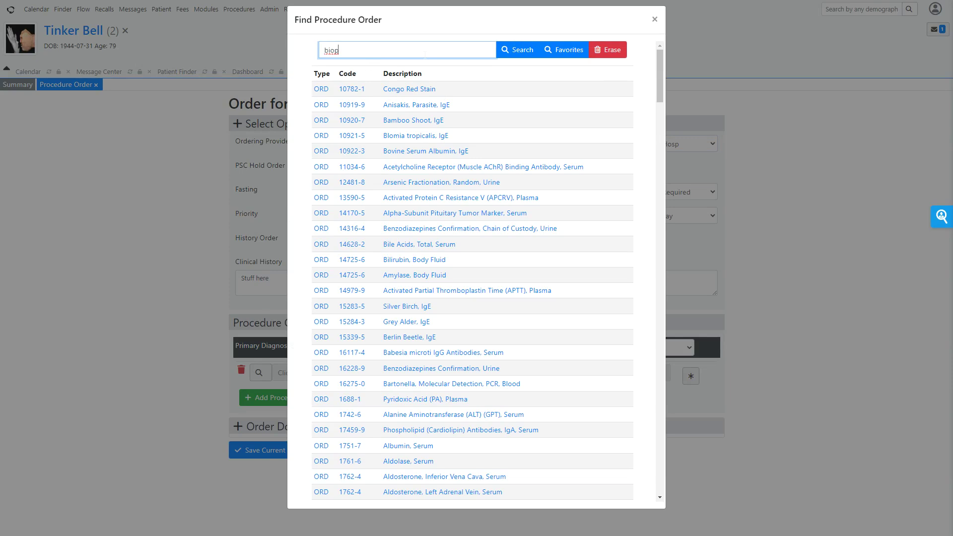
pyautogui.click(521, 53)
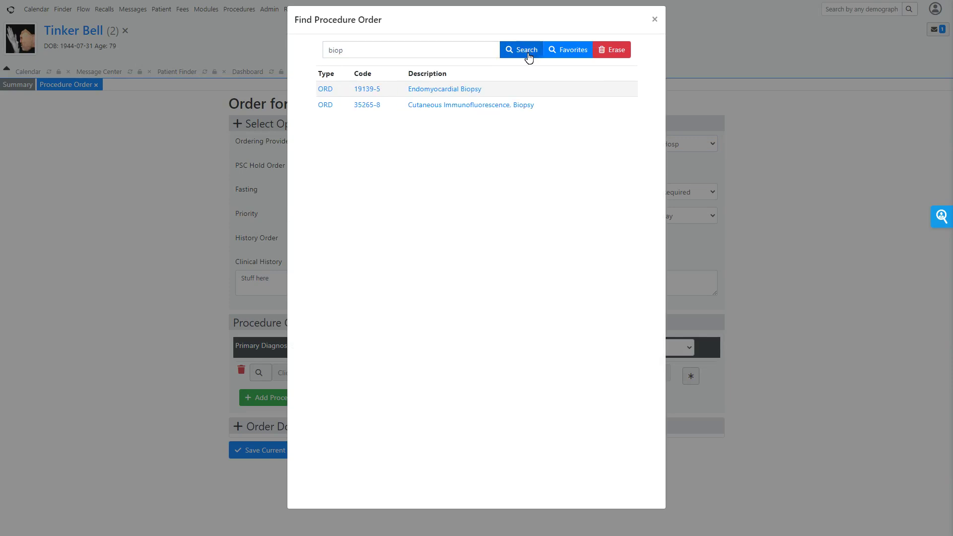
pyautogui.click(460, 90)
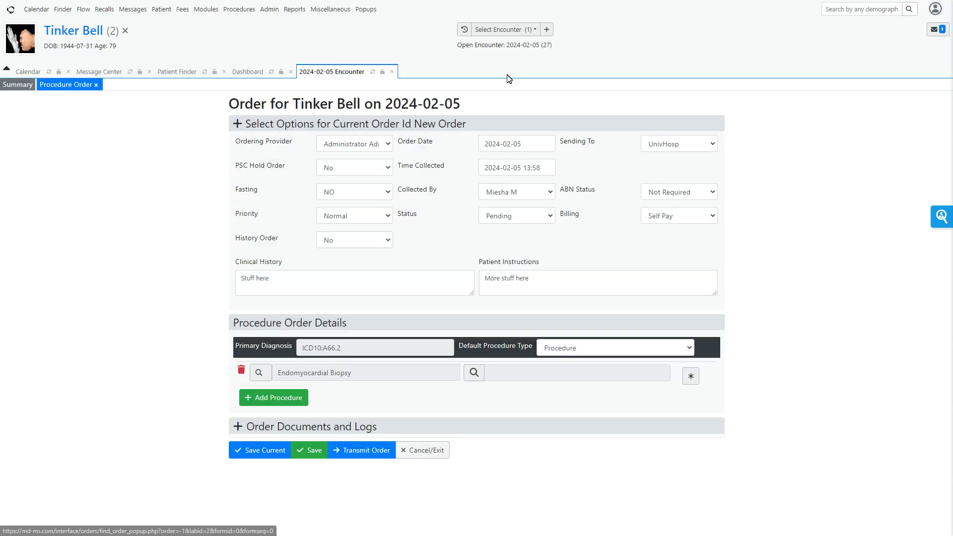
# Give the Endomyocardial Biopsy line diagnosis ICD10 A01.00, Typhoid fever, unspecified
pyautogui.click(511, 380)
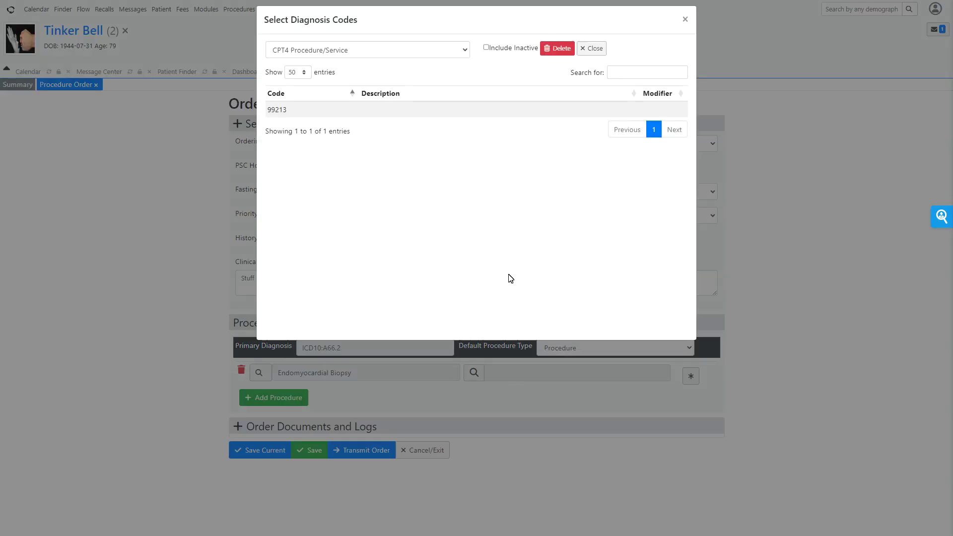
pyautogui.click(450, 53)
pyautogui.click(375, 98)
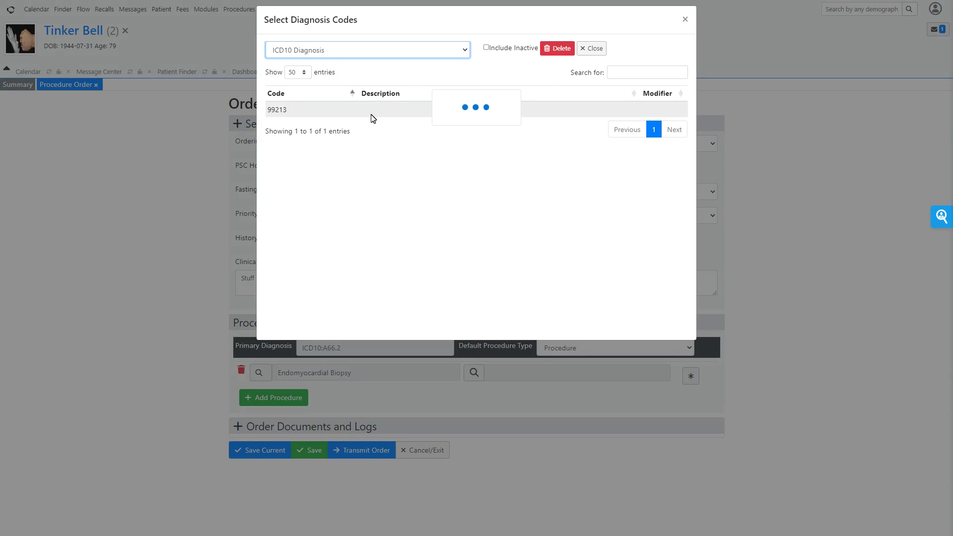
pyautogui.click(390, 156)
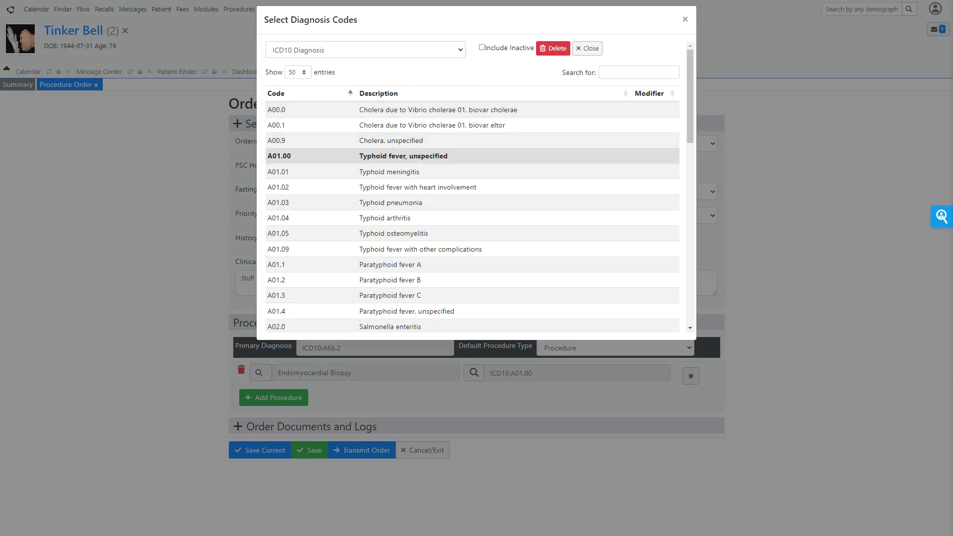
pyautogui.click(589, 49)
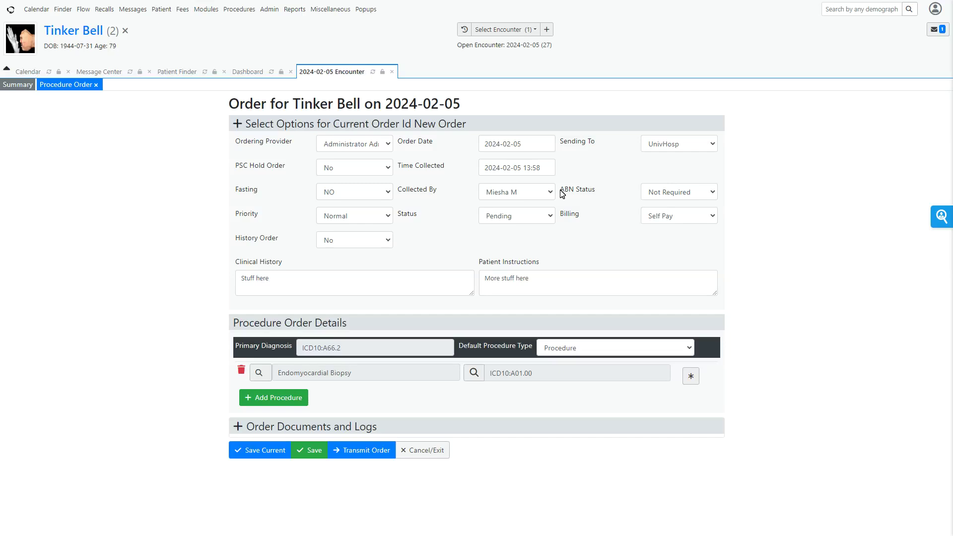
pyautogui.click(287, 405)
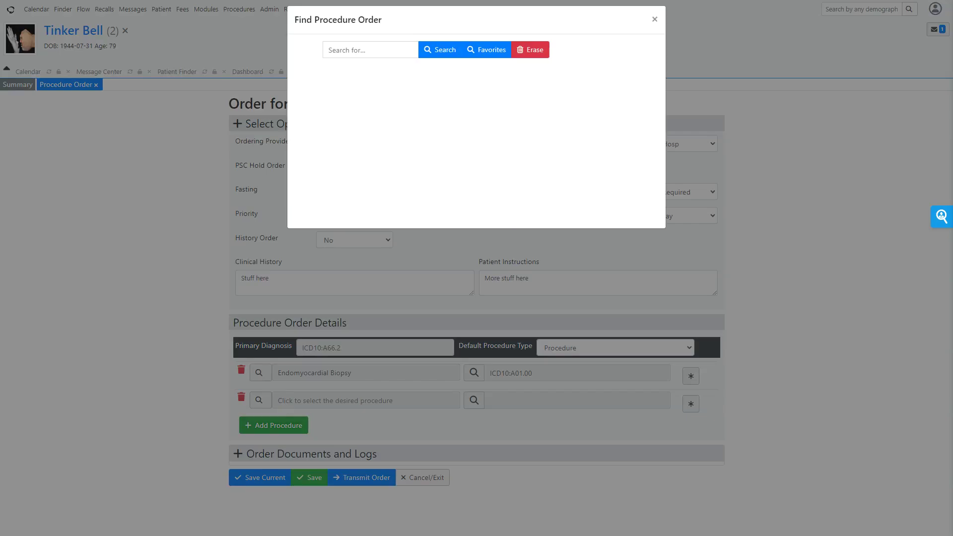
# Search procedures for 'biop' and add Cutaneous Immunofluorescence, Biopsy as the second procedure line
pyautogui.press('Down')
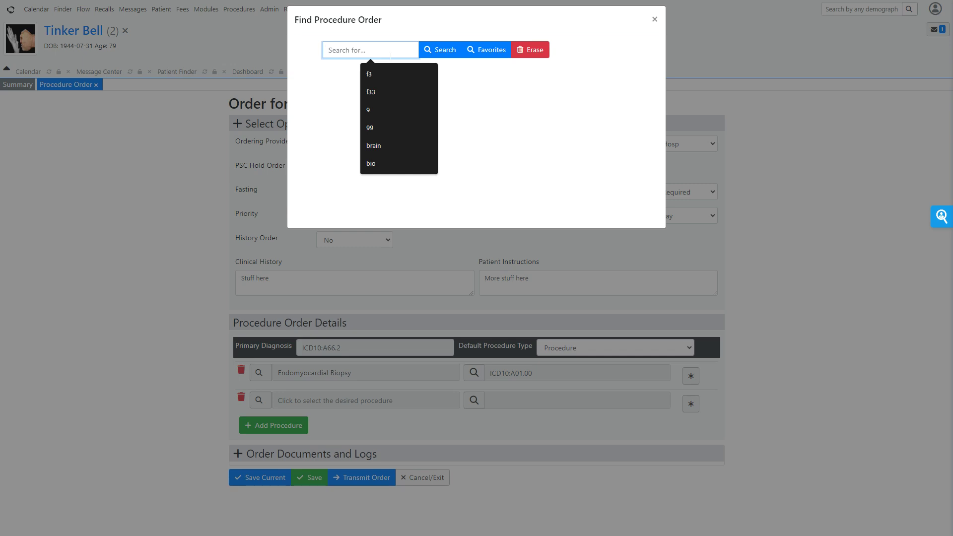
pyautogui.write('bi')
pyautogui.press('BackSpace')
pyautogui.press('BackSpace')
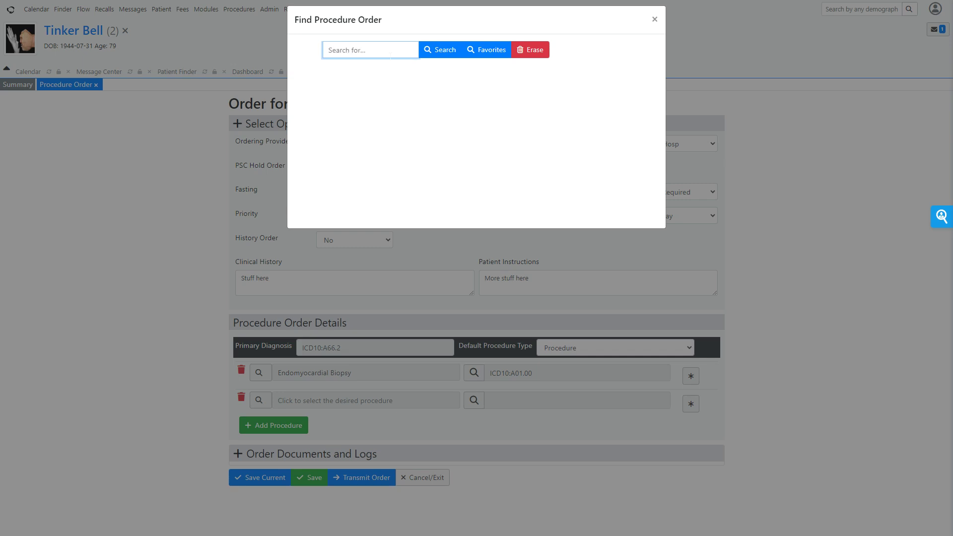
pyautogui.write('bio')
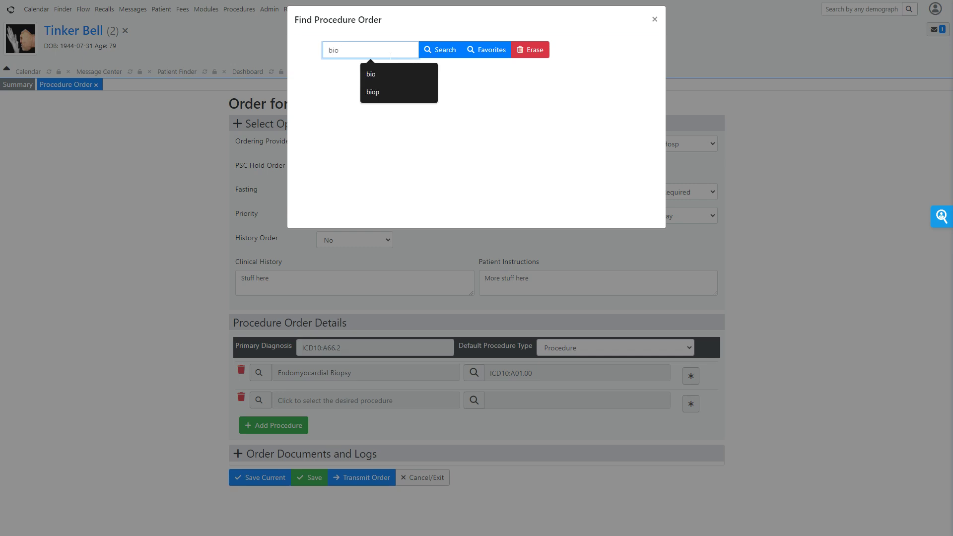
pyautogui.write('p')
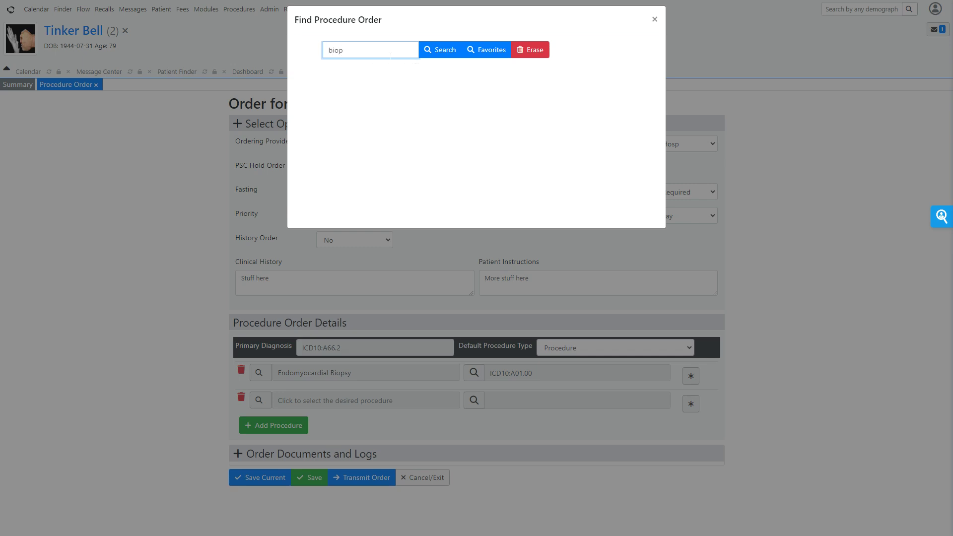
pyautogui.click(455, 55)
pyautogui.click(451, 105)
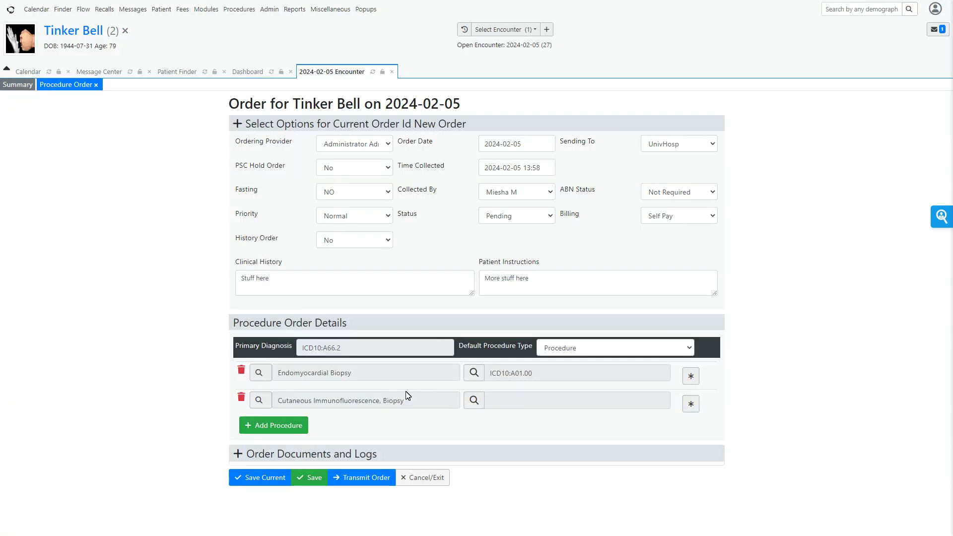
# Assign ICD10 diagnosis A01.2, Paratyphoid fever B, to the second procedure line
pyautogui.click(536, 402)
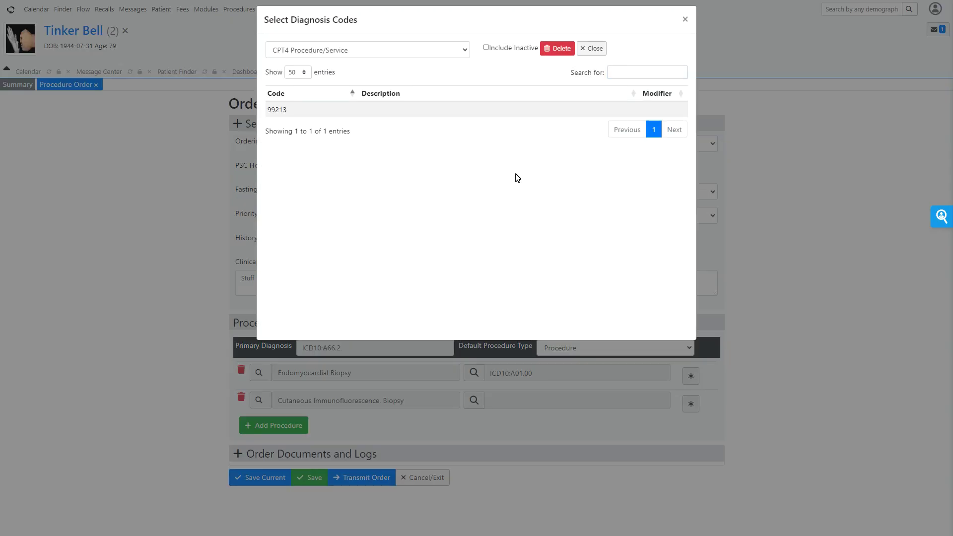
pyautogui.click(397, 52)
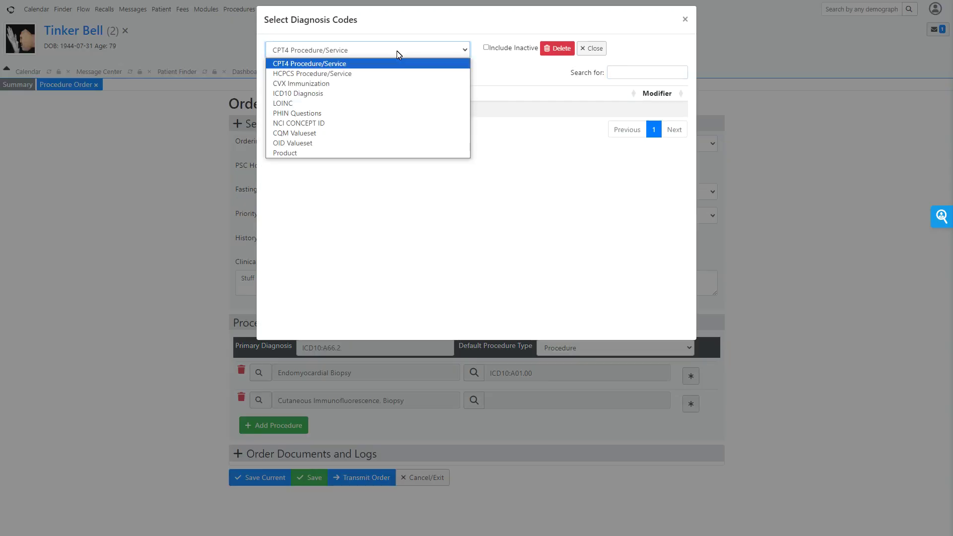
pyautogui.click(351, 95)
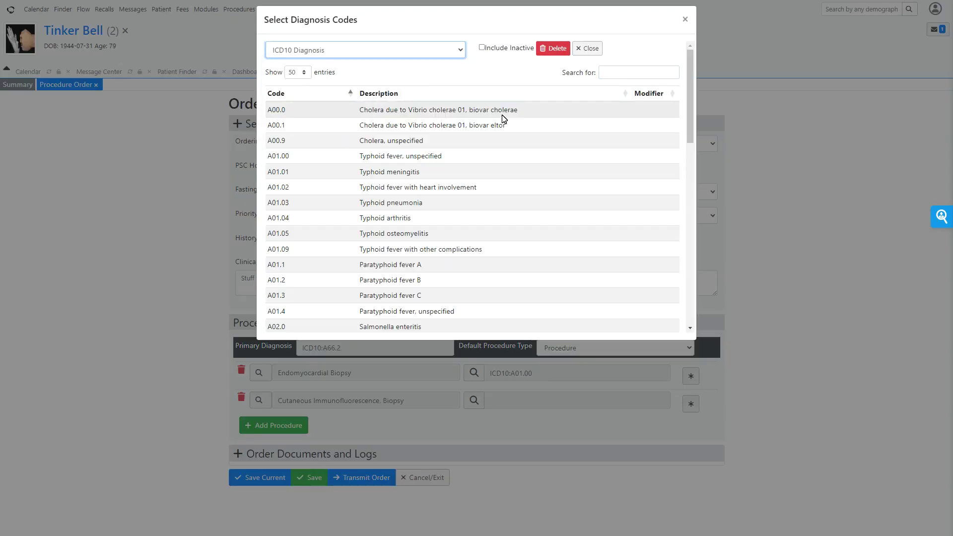
pyautogui.click(426, 281)
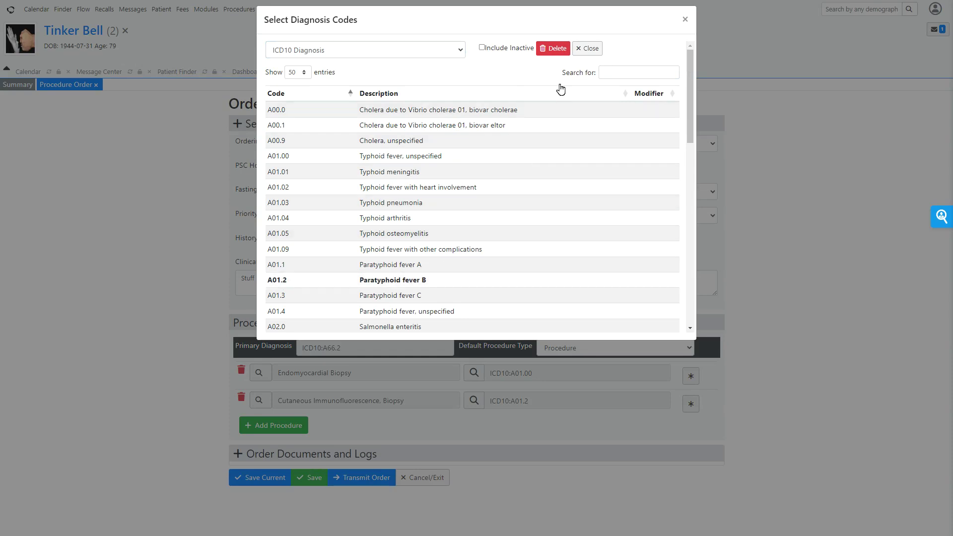
pyautogui.click(587, 49)
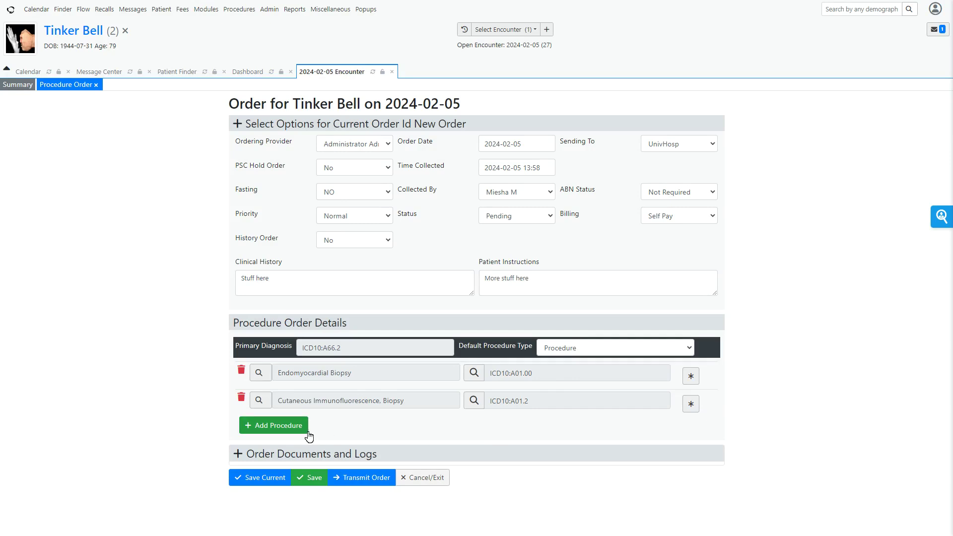
# Save the UnivHosp lab order to the 2024-02-05 encounter with pending status
pyautogui.click(305, 485)
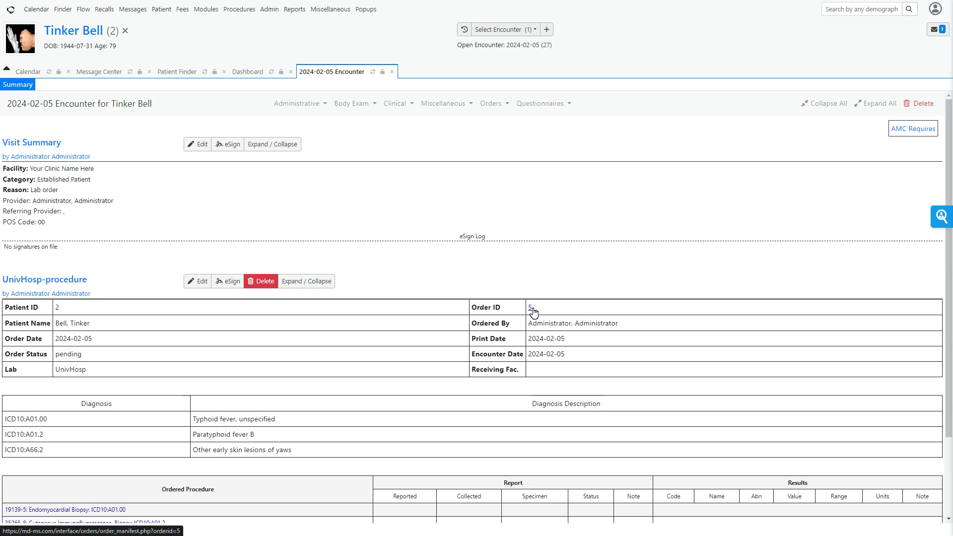
# View order 5's manifest listing both biopsies, then return toward the encounter summary
pyautogui.click(531, 308)
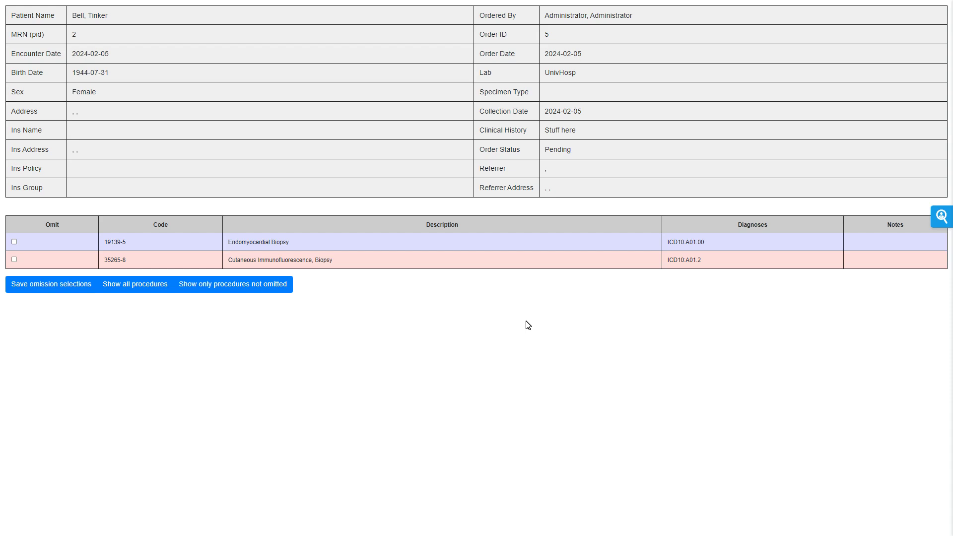
pyautogui.hotkey('alt', 'Left')
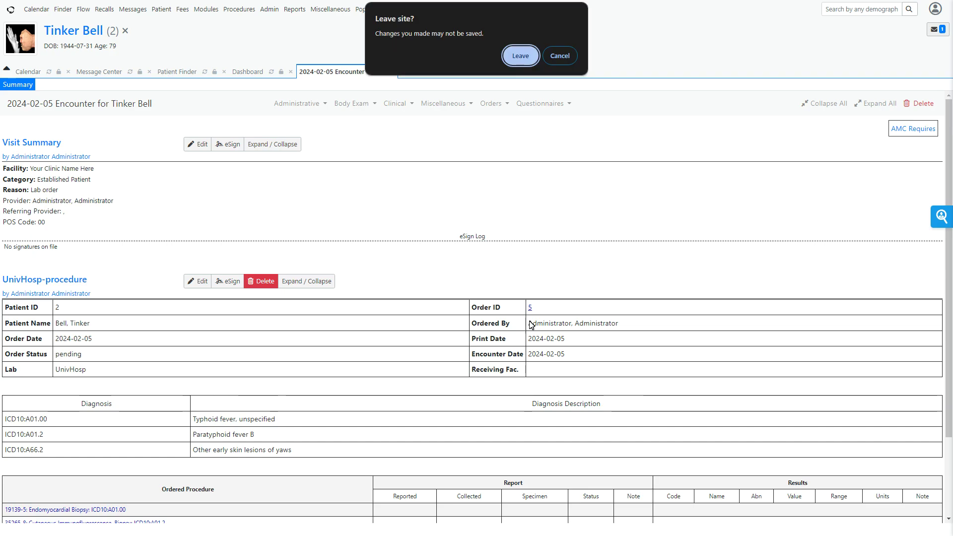
# Confirm leaving, review pending order 5 with both biopsies, then browse the administration options
pyautogui.click(568, 56)
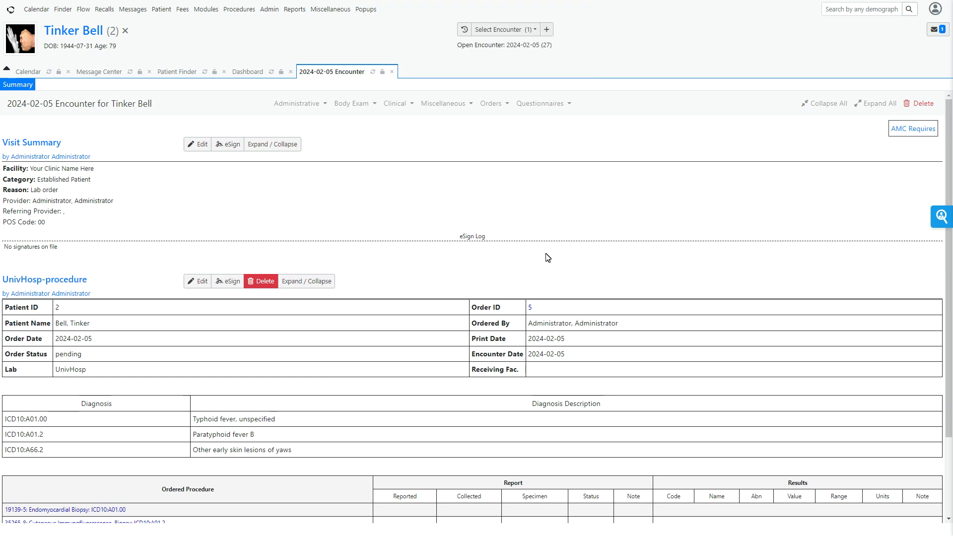
pyautogui.scroll(-2, 335, 453)
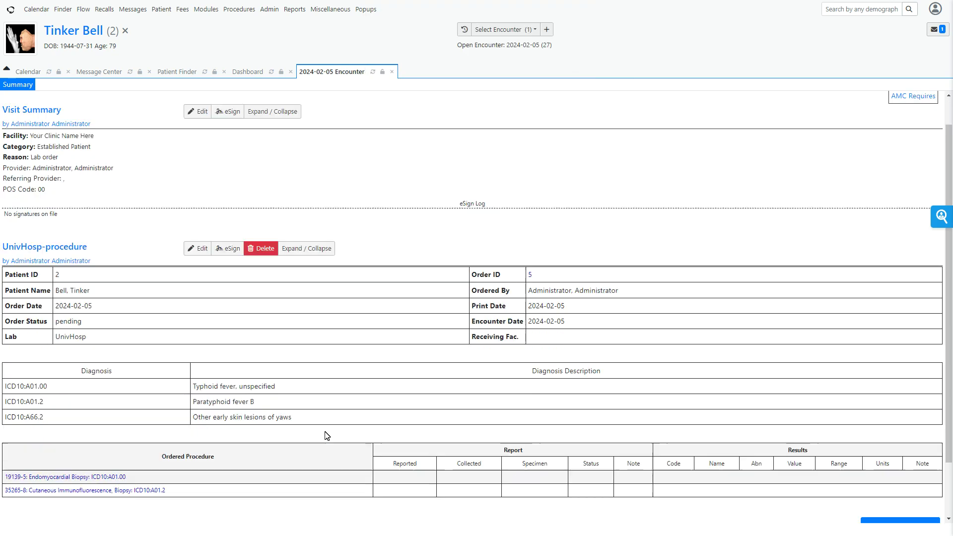
pyautogui.scroll(2, 411, 377)
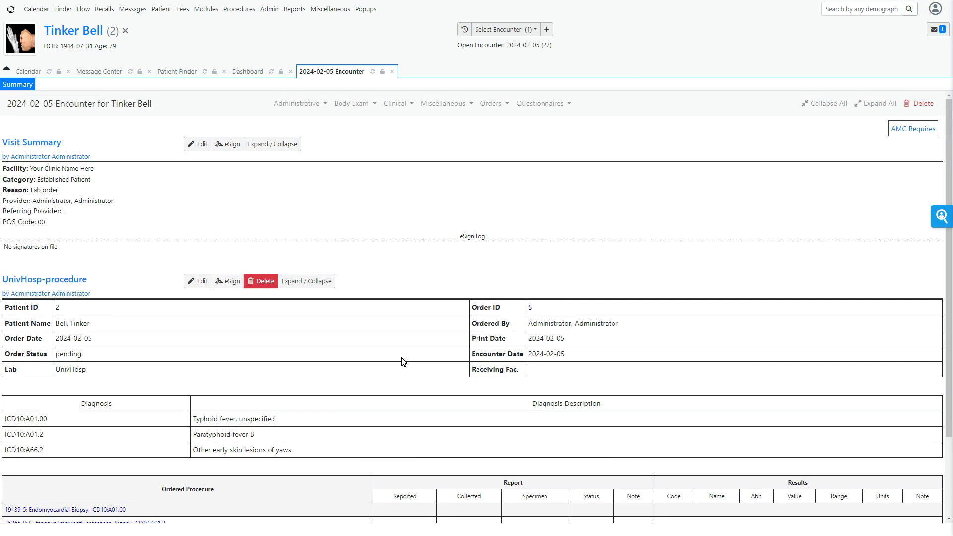
pyautogui.click(268, 10)
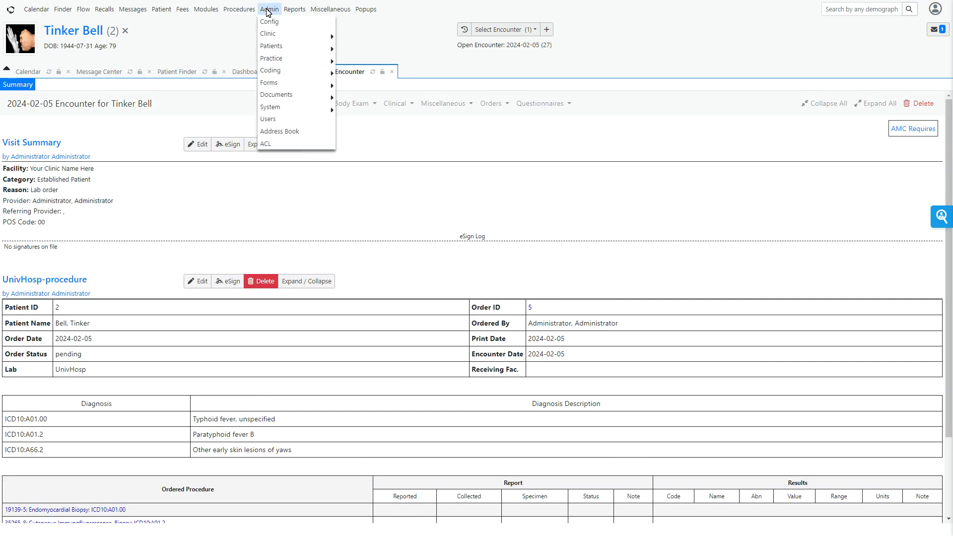
pyautogui.moveTo(240, 9)
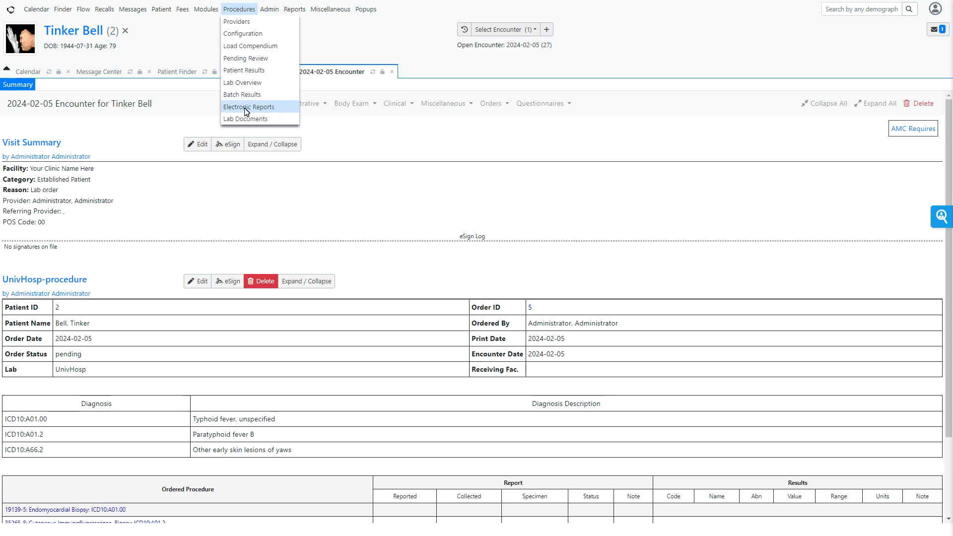